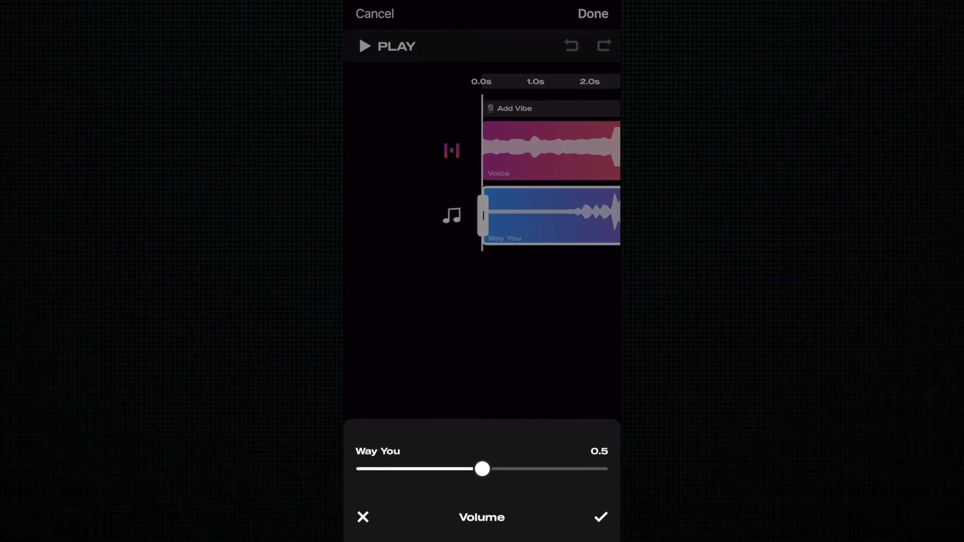
# Step: Drag the timeline so the playhead sits just past 2 seconds on the Way You clip
pyautogui.moveTo(550, 214)
pyautogui.mouseDown()
pyautogui.moveTo(507, 215)
pyautogui.moveTo(517, 214)
pyautogui.mouseUp()
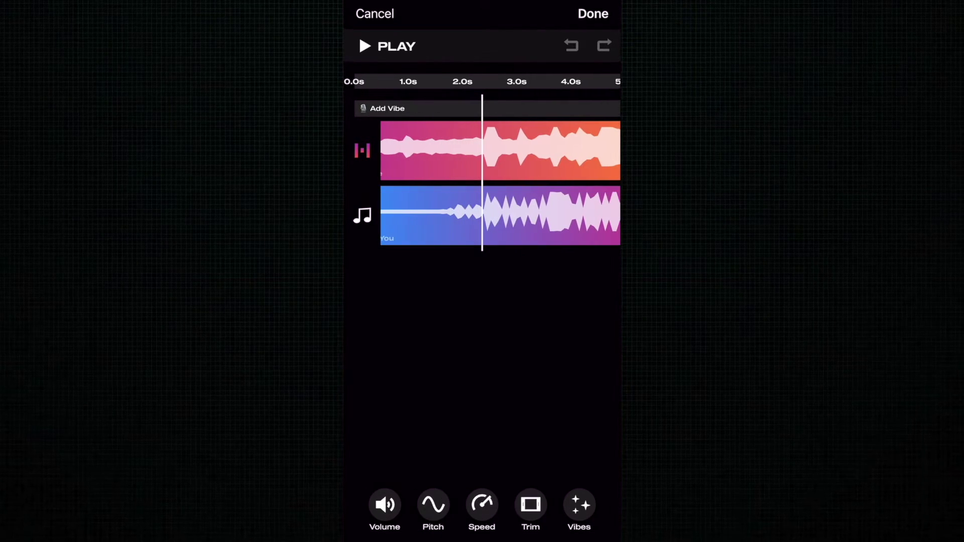
# Step: Split the Way You clip at about 2.4 s and again at 3 s to isolate a short section
pyautogui.click(522, 509)
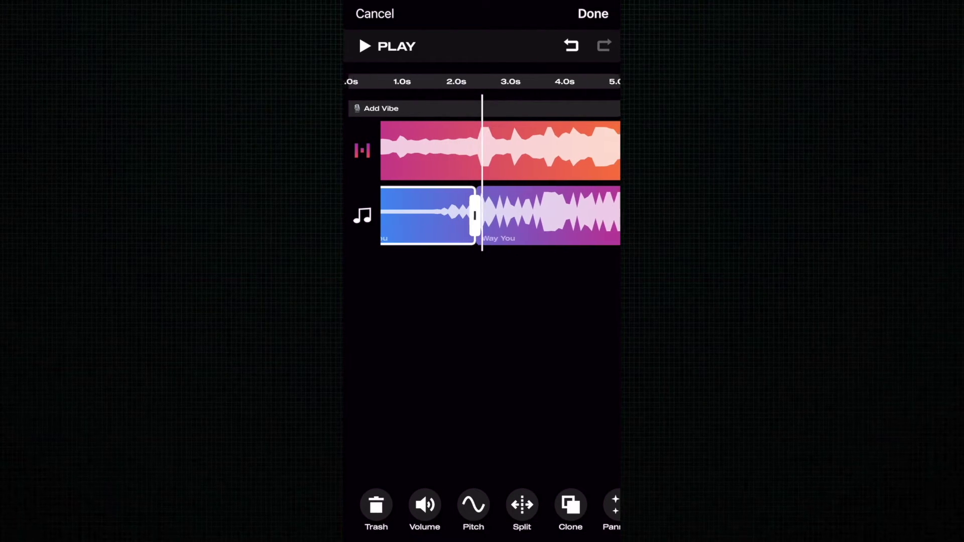
pyautogui.moveTo(550, 214); pyautogui.dragTo(517, 215)
pyautogui.click(527, 215)
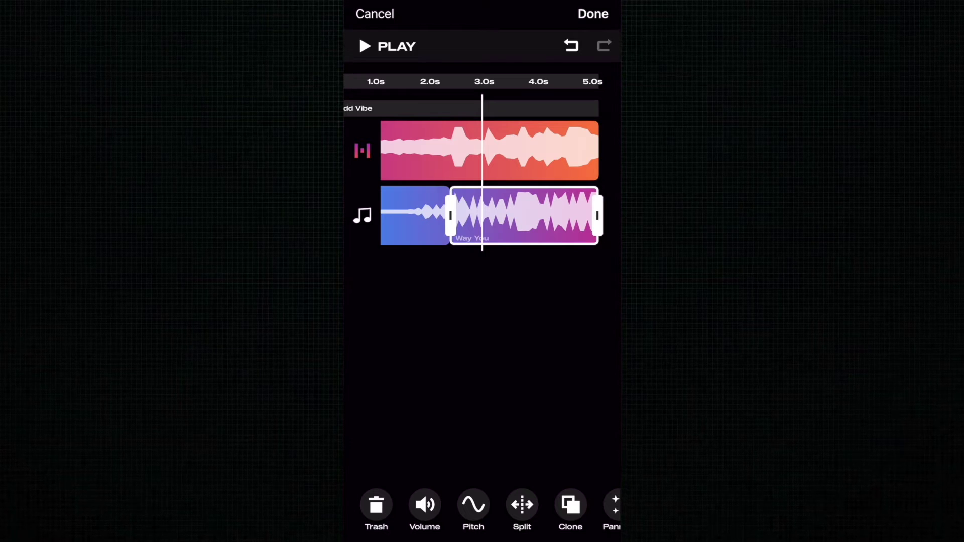
pyautogui.click(522, 508)
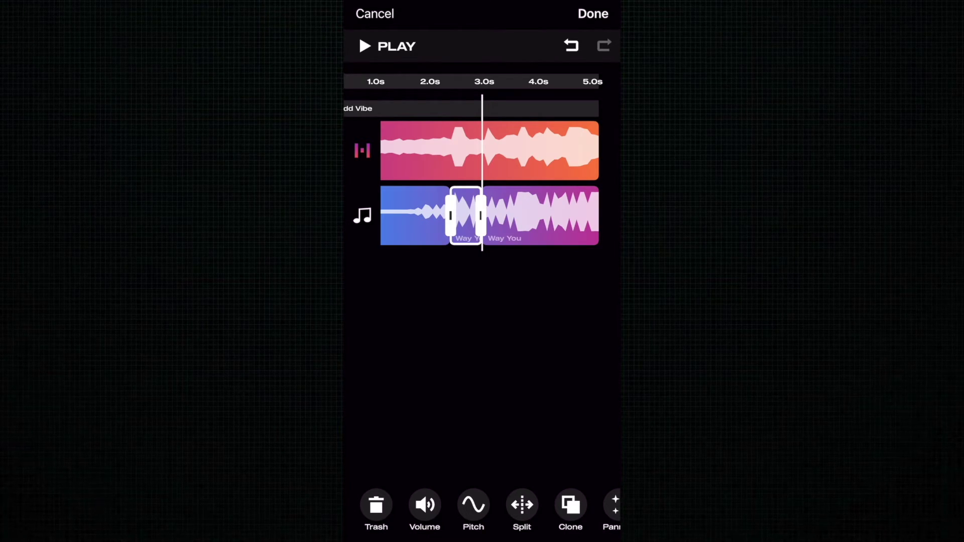
# Step: Set the short middle section's volume to 0.0, then select the final section
pyautogui.click(423, 508)
pyautogui.moveTo(482, 469); pyautogui.dragTo(363, 468)
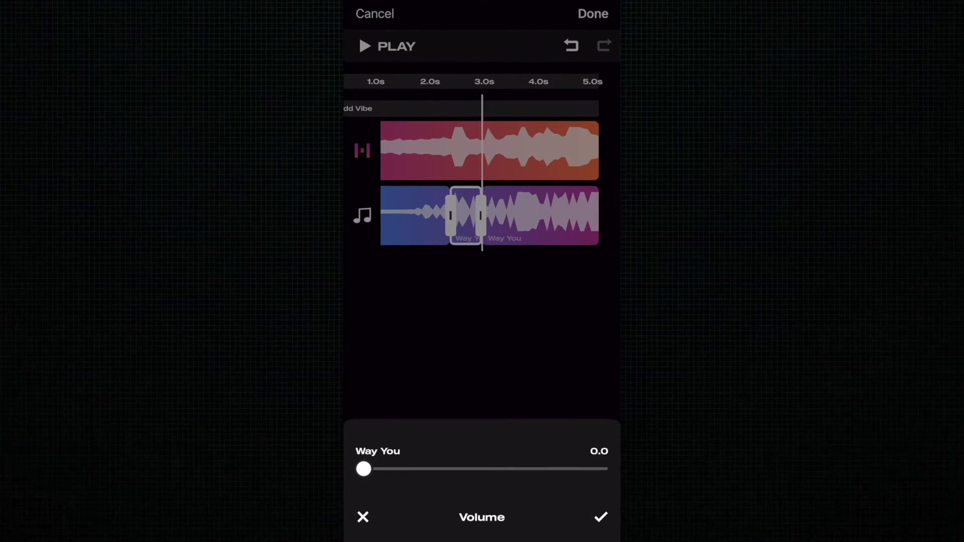
pyautogui.click(601, 517)
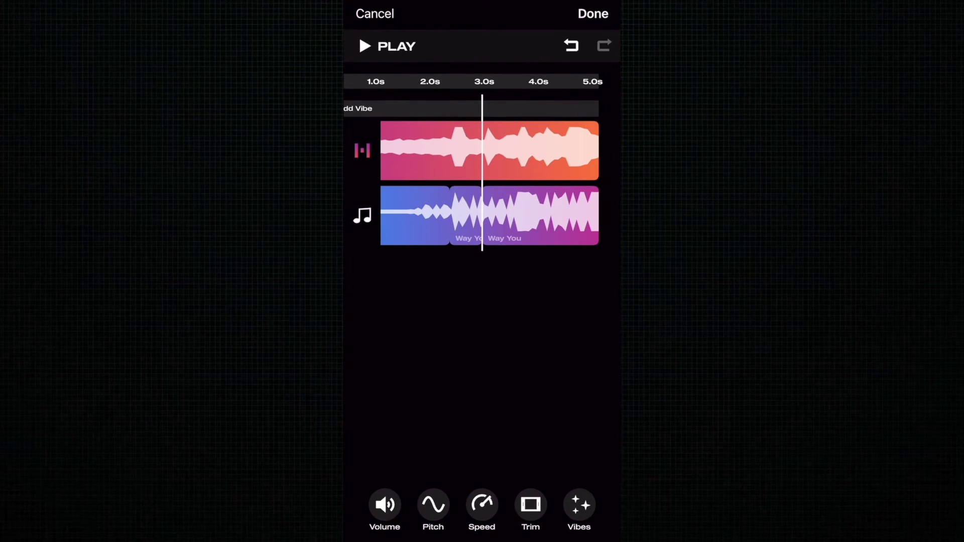
pyautogui.click(539, 215)
pyautogui.hscroll(1, 482, 512)
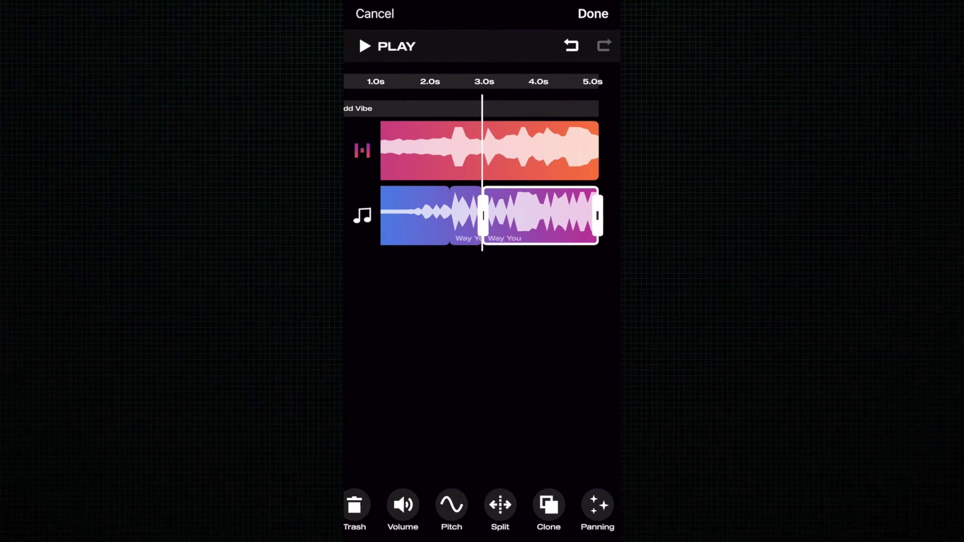
pyautogui.hscroll(1, 482, 512)
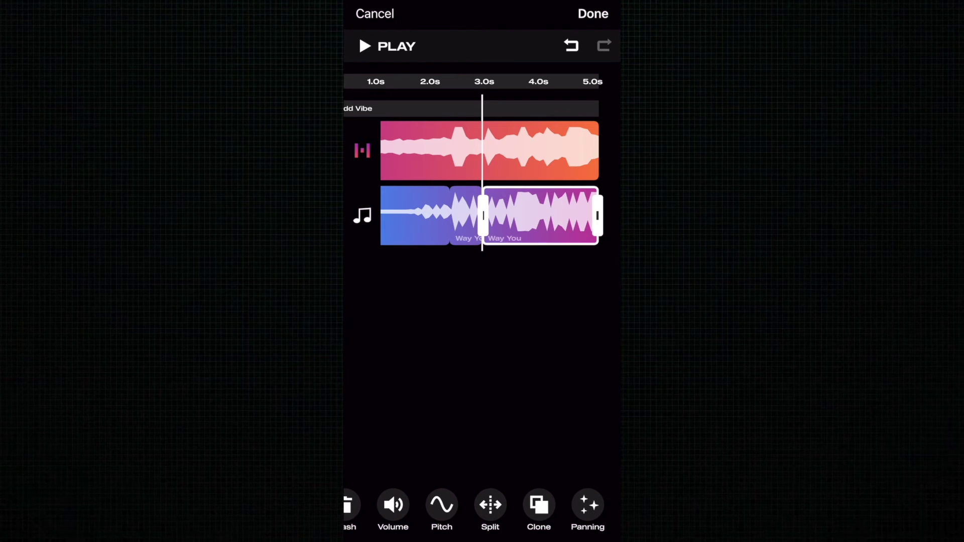
# Step: Bring up the Pitch adjustment for the final Way You section to lower it to -3.4
pyautogui.click(442, 512)
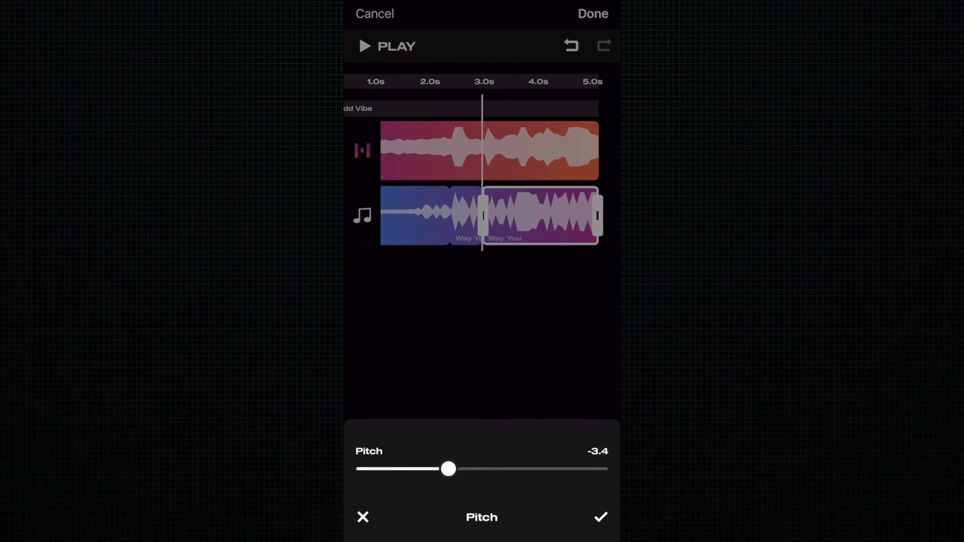